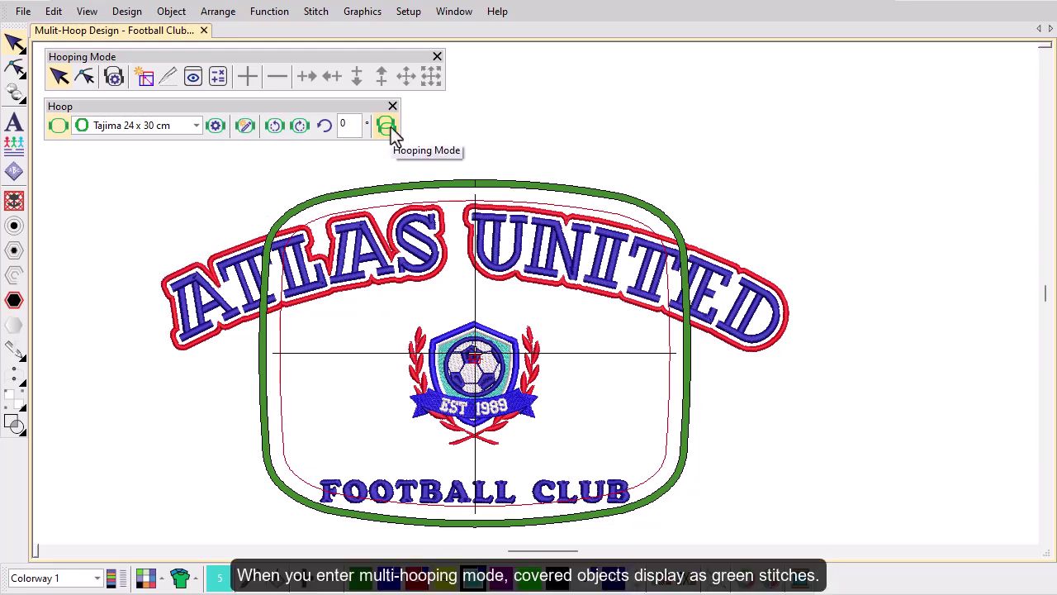
Enter multi-hooping mode and move the red hoop lower over the crest.
click(387, 125)
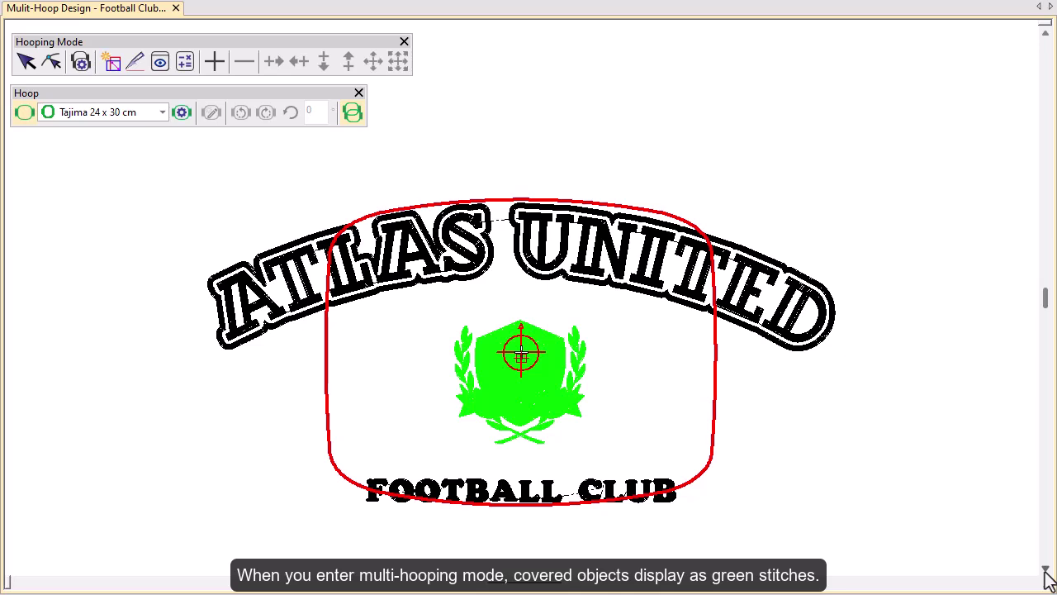
click(512, 209)
drag(512, 210, 513, 236)
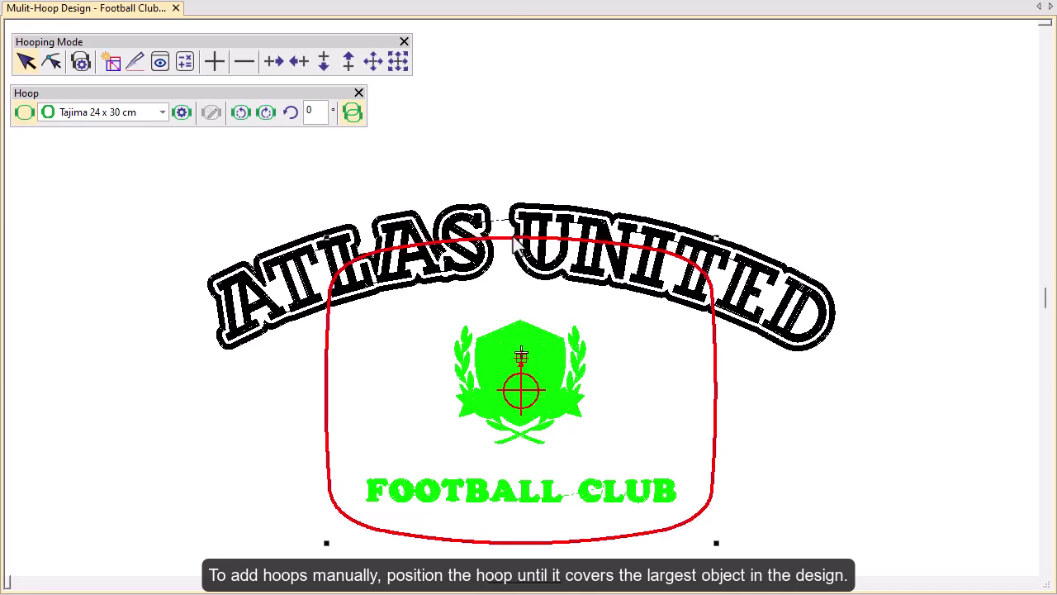
Add a second hoop over the ATLAS lettering and test rotating it left, right and by handle.
click(209, 66)
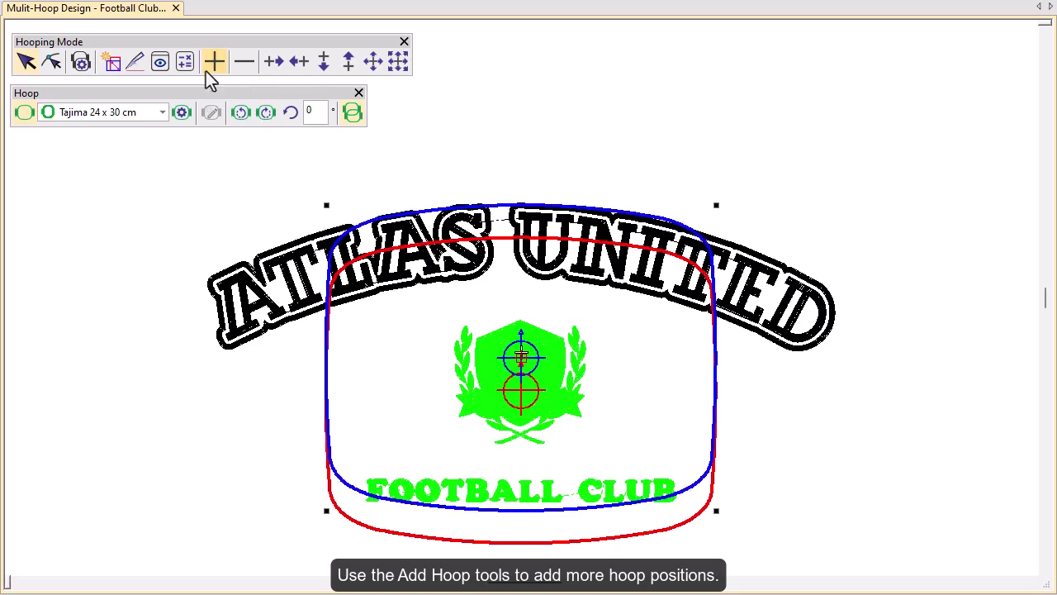
click(330, 130)
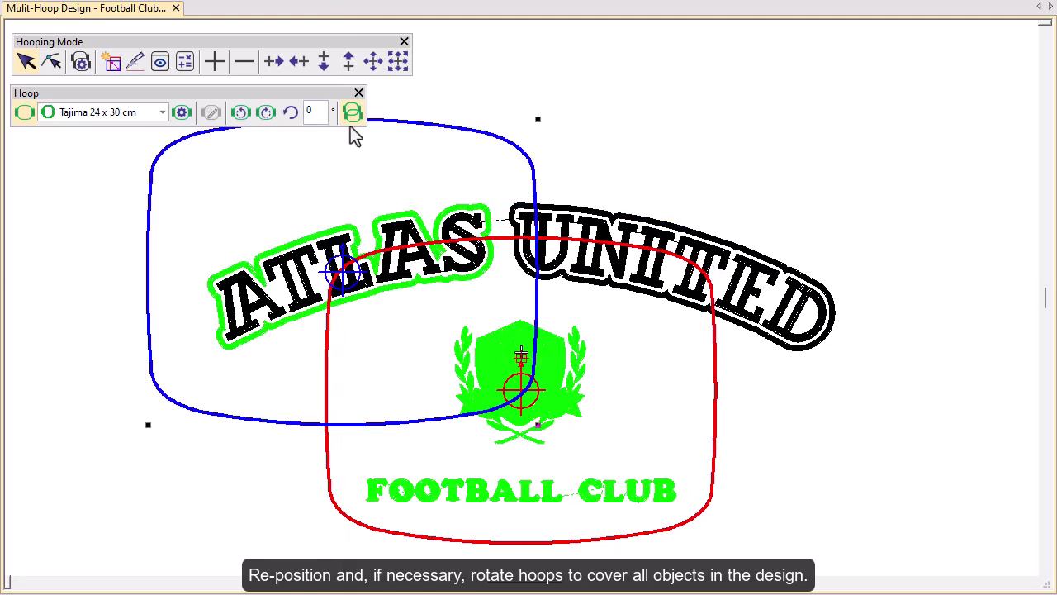
click(250, 114)
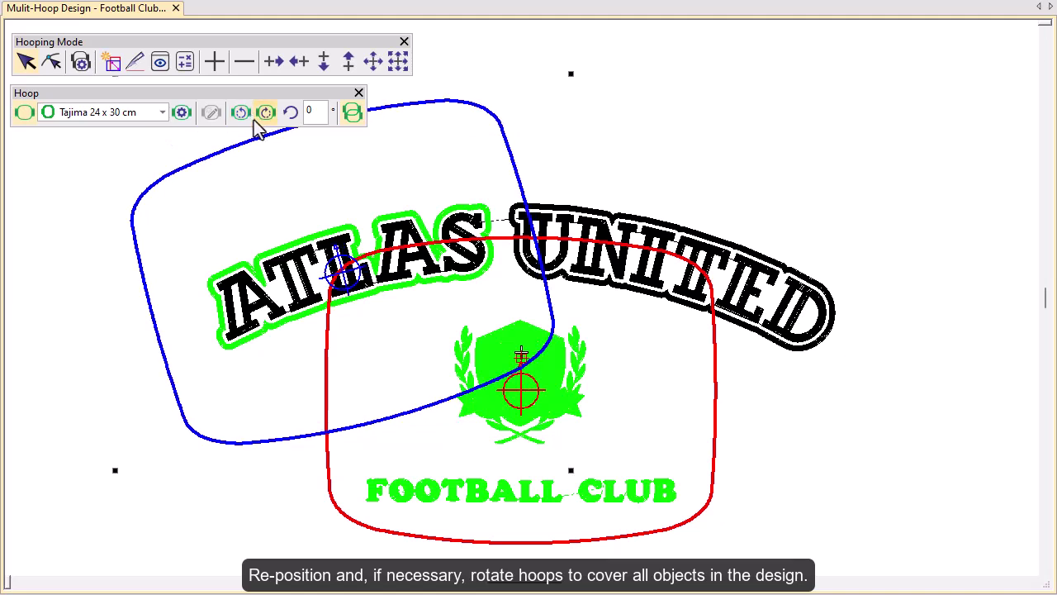
click(265, 119)
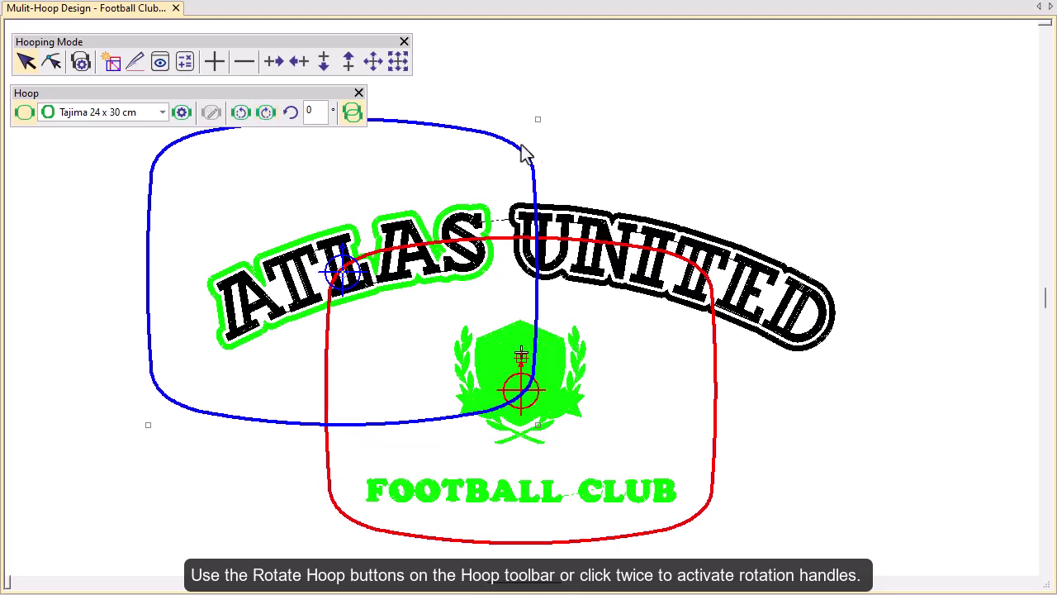
mouse_move(538, 120)
mouse_down()
mouse_move(543, 143)
mouse_move(533, 122)
mouse_up()
Add a green hoop over UNITED, split ATLAS from UNITED with a vertical line, and calculate hoopings.
click(276, 67)
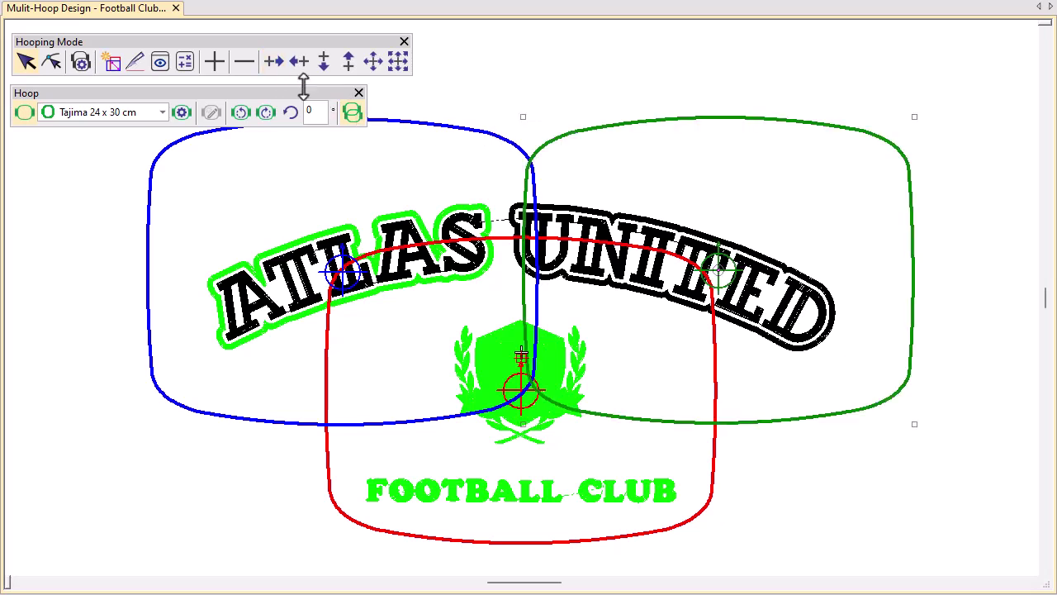
drag(619, 134, 571, 136)
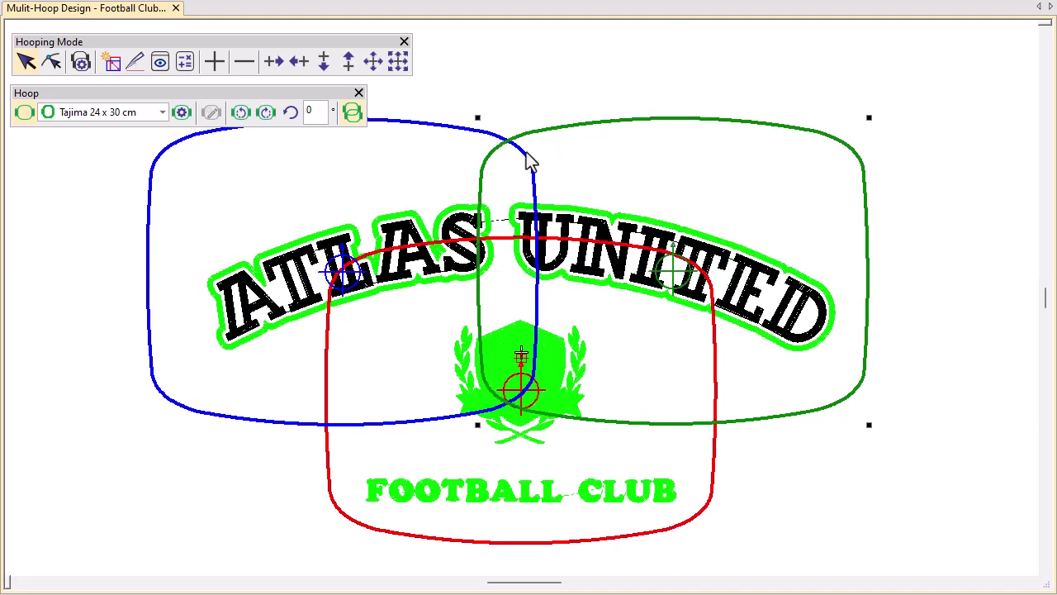
click(136, 67)
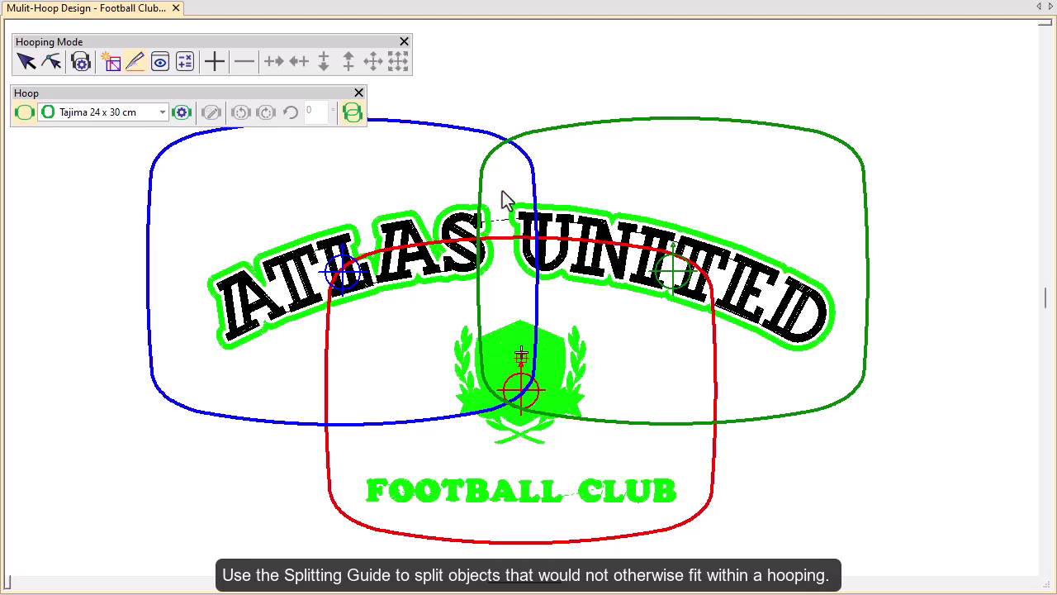
click(504, 293)
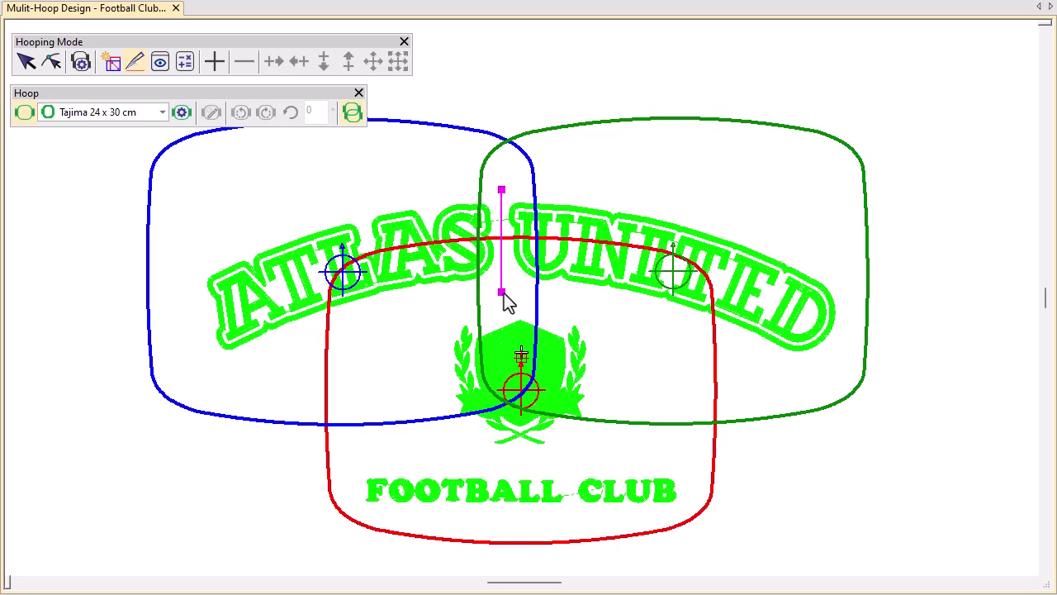
click(185, 66)
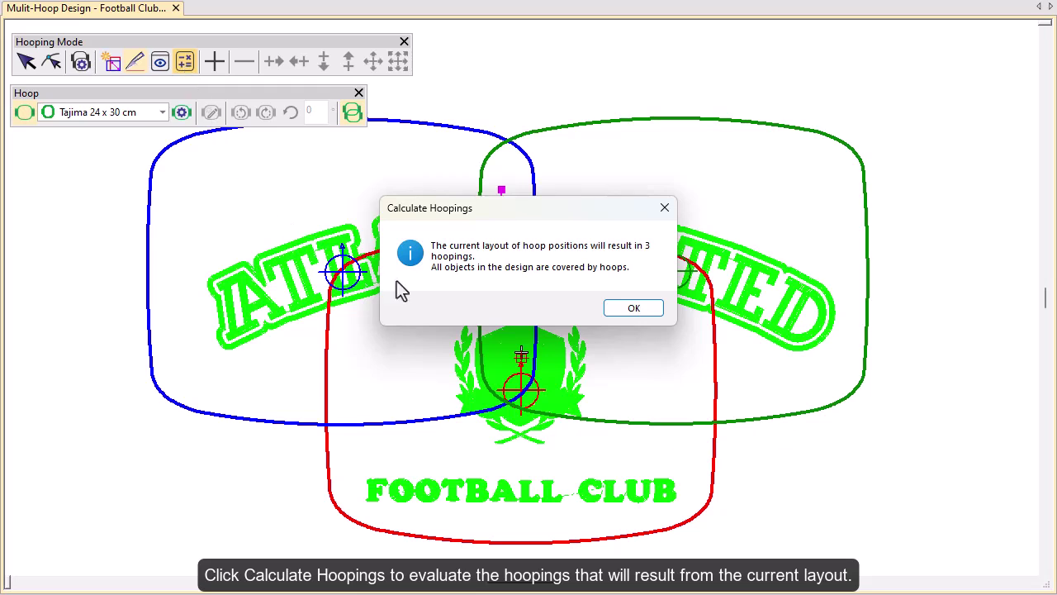
Preview the hoopings and isolate Hooping 1, Hooping 2 and Hooping 3 in turn.
click(635, 314)
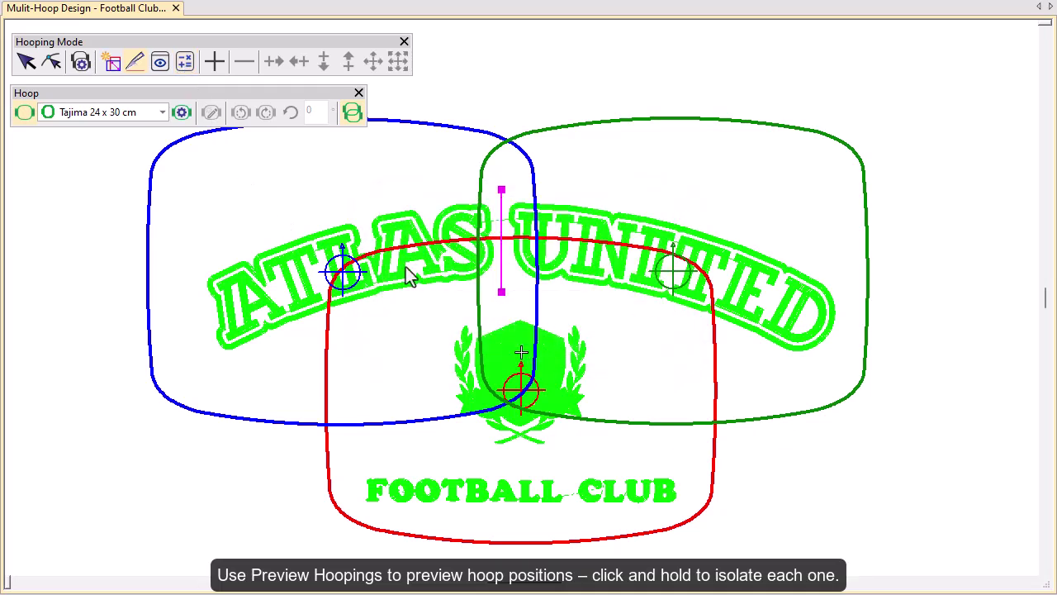
click(162, 62)
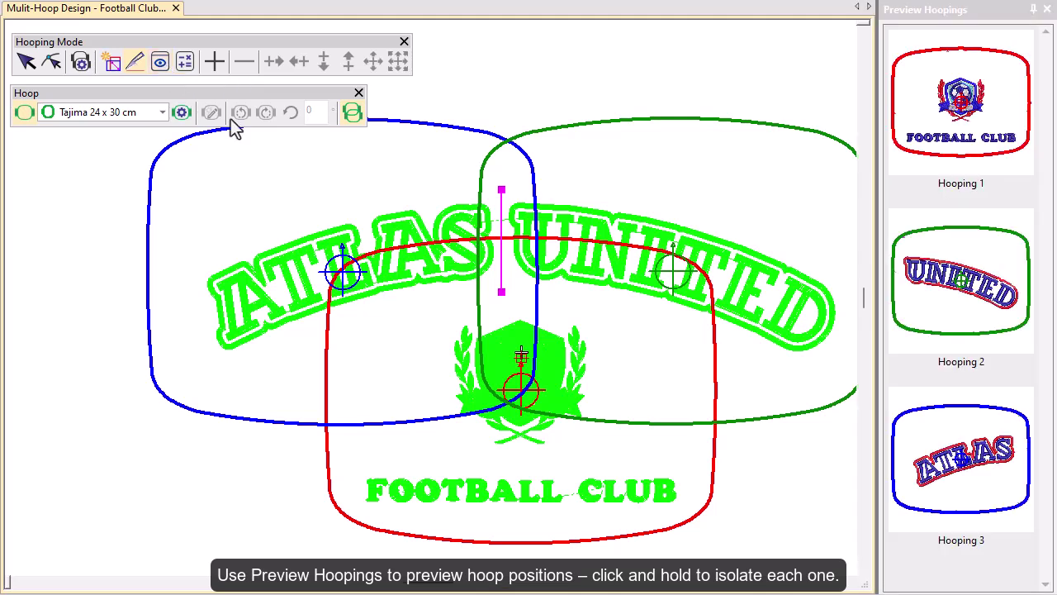
click(947, 136)
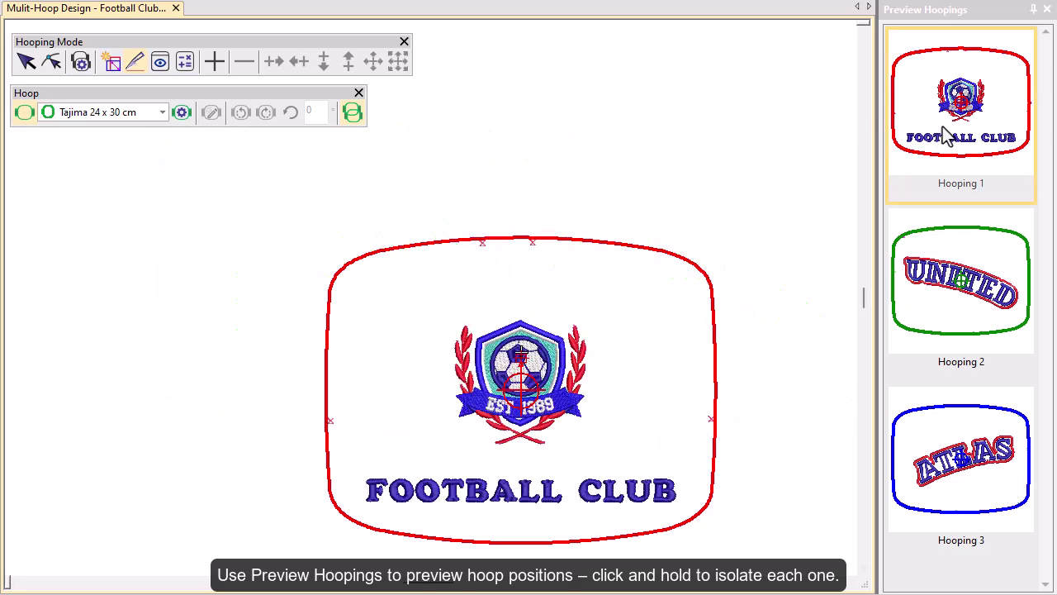
click(941, 254)
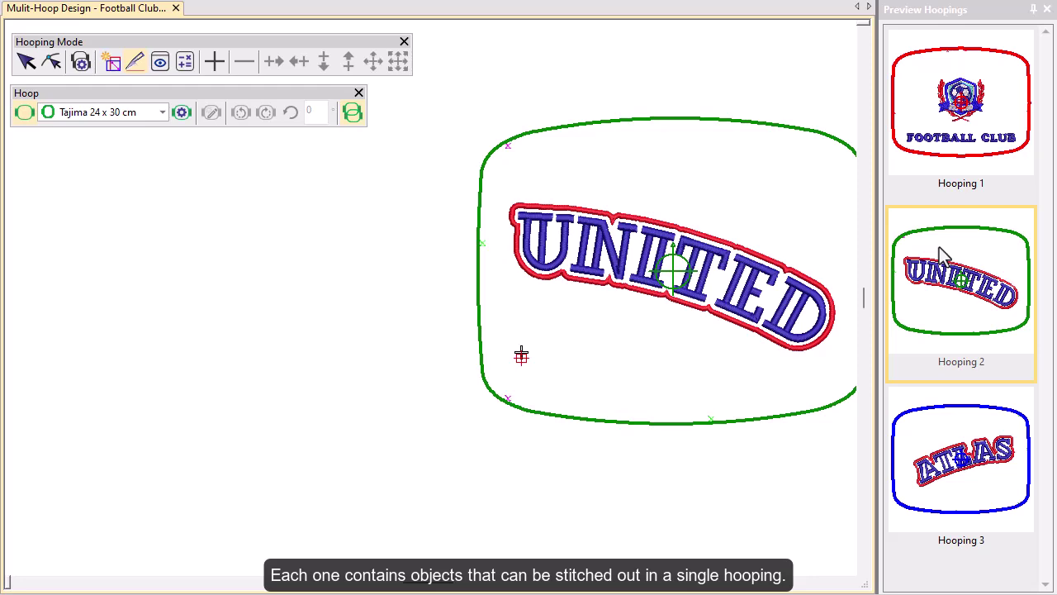
click(950, 412)
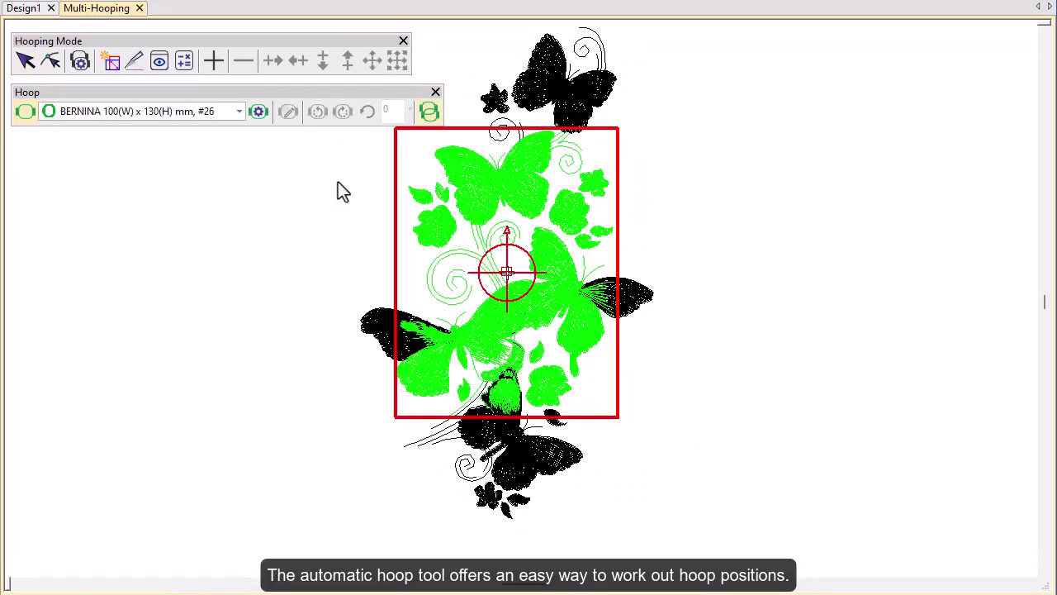
Confirm the multi-hooping options and automatically lay out hoops over the butterfly design.
click(81, 62)
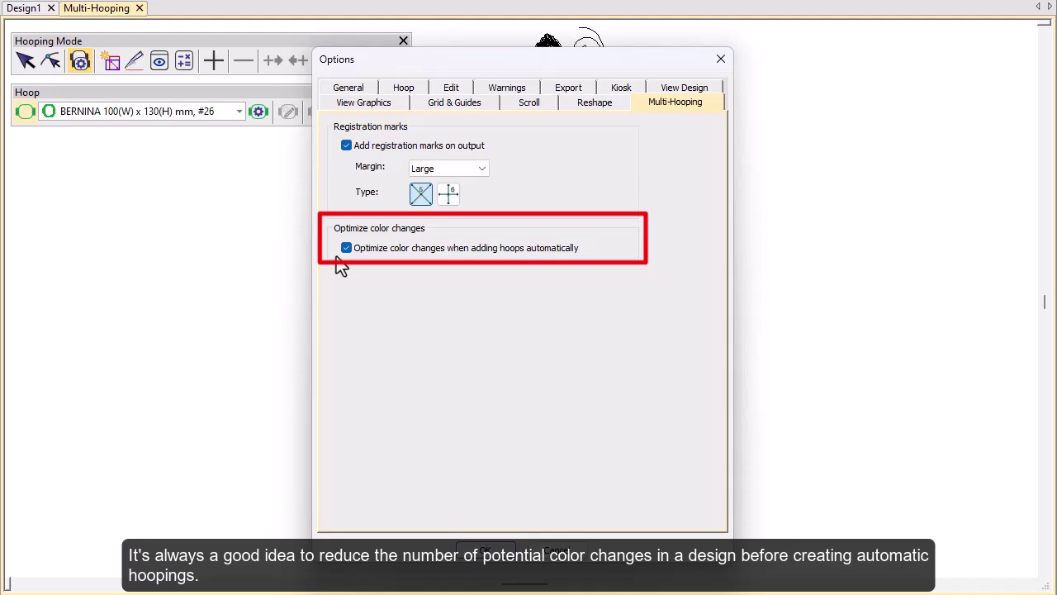
click(469, 551)
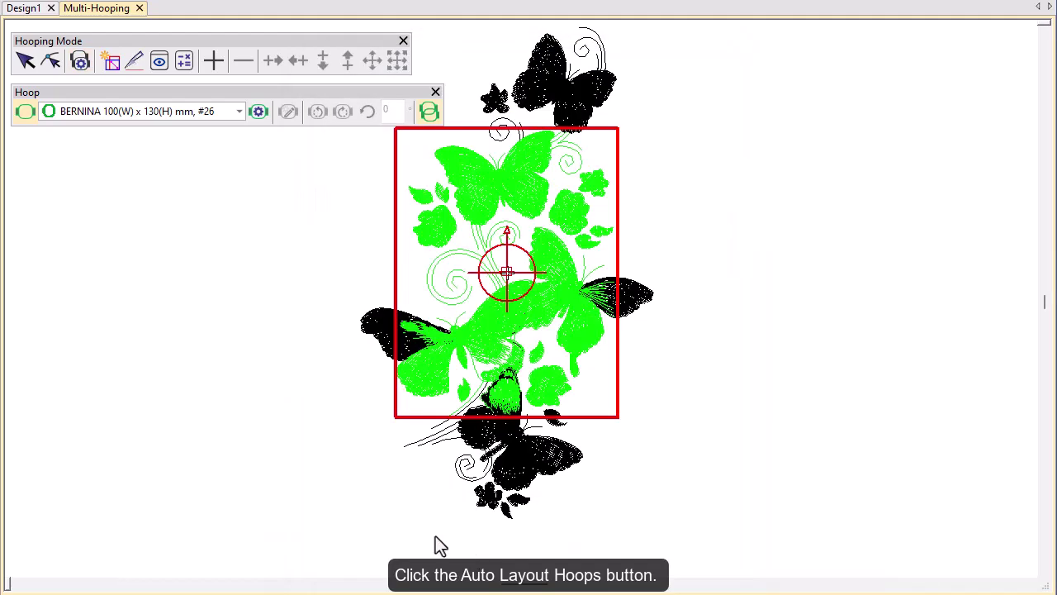
click(121, 73)
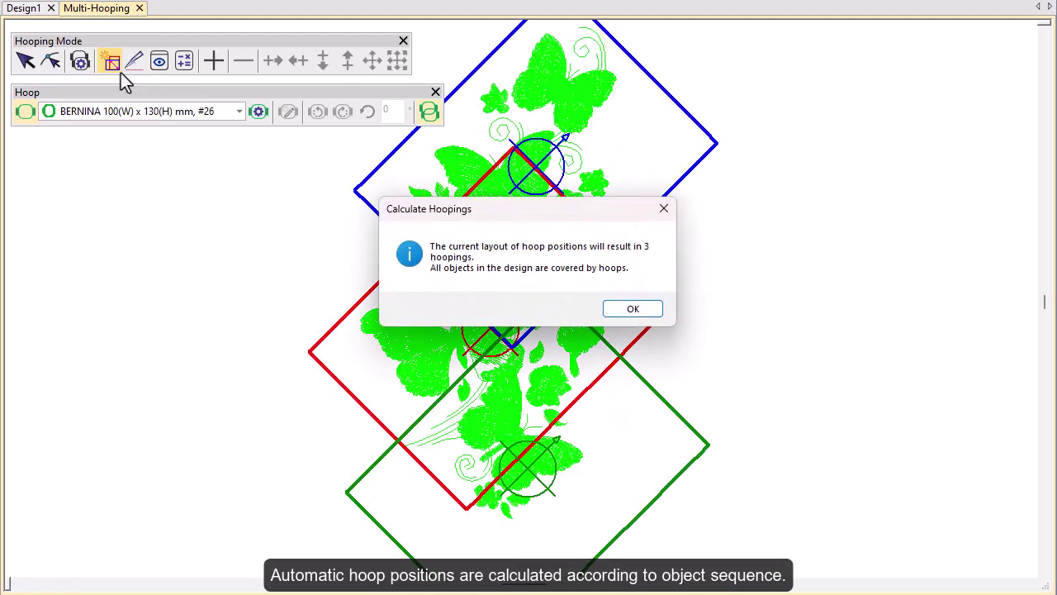
click(649, 311)
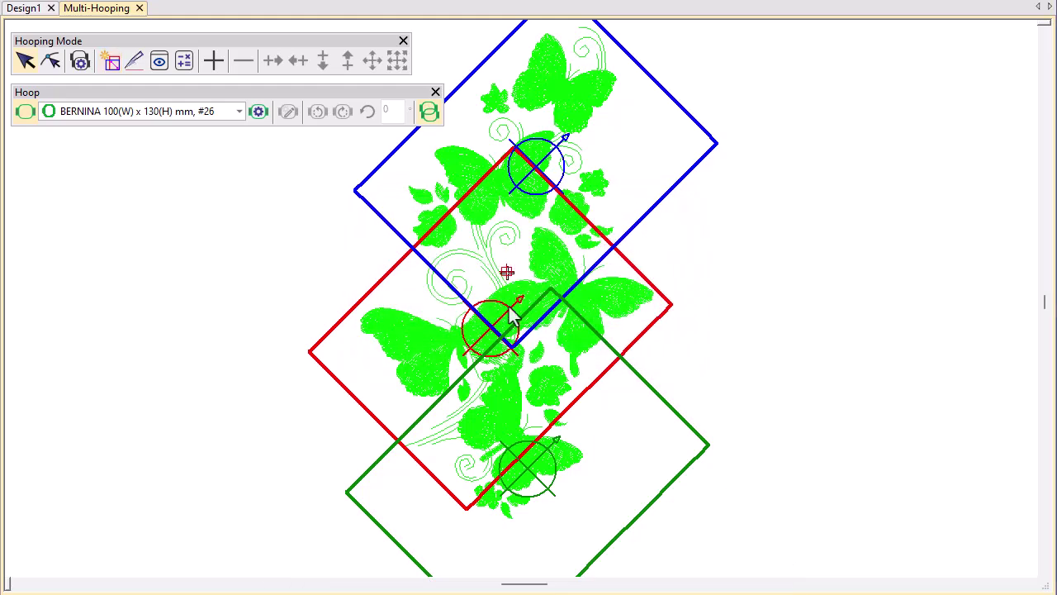
Preview the calculated hoopings, isolating Hooping 1, 2 and 3 on the canvas.
click(163, 68)
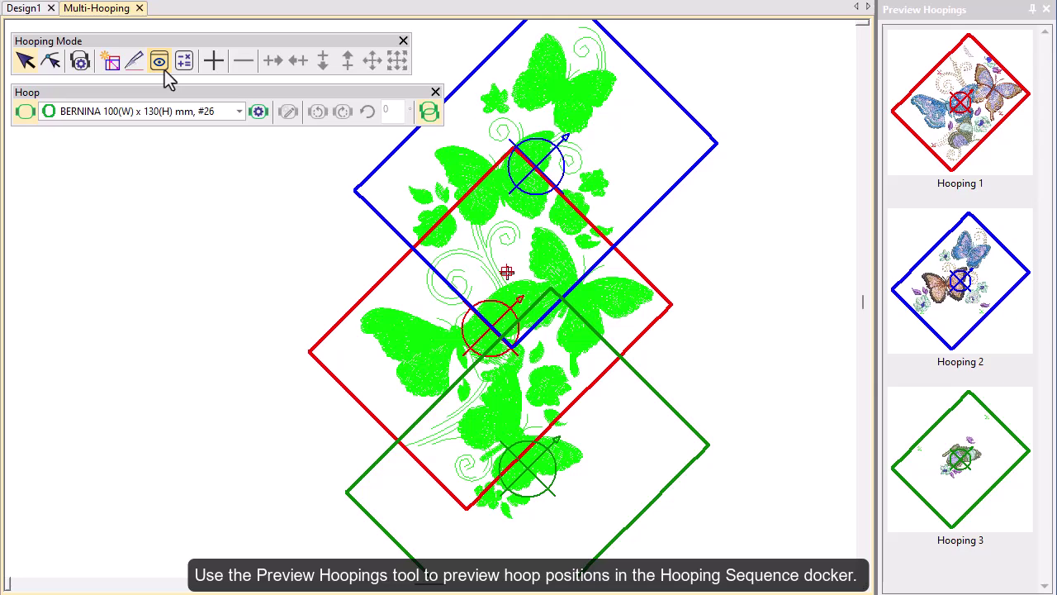
click(941, 126)
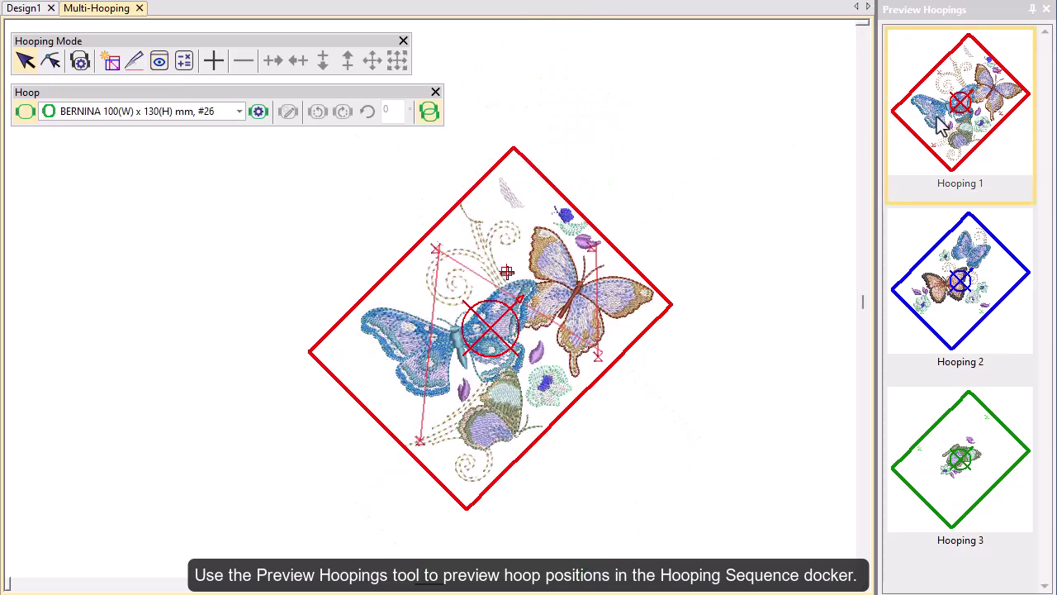
click(951, 254)
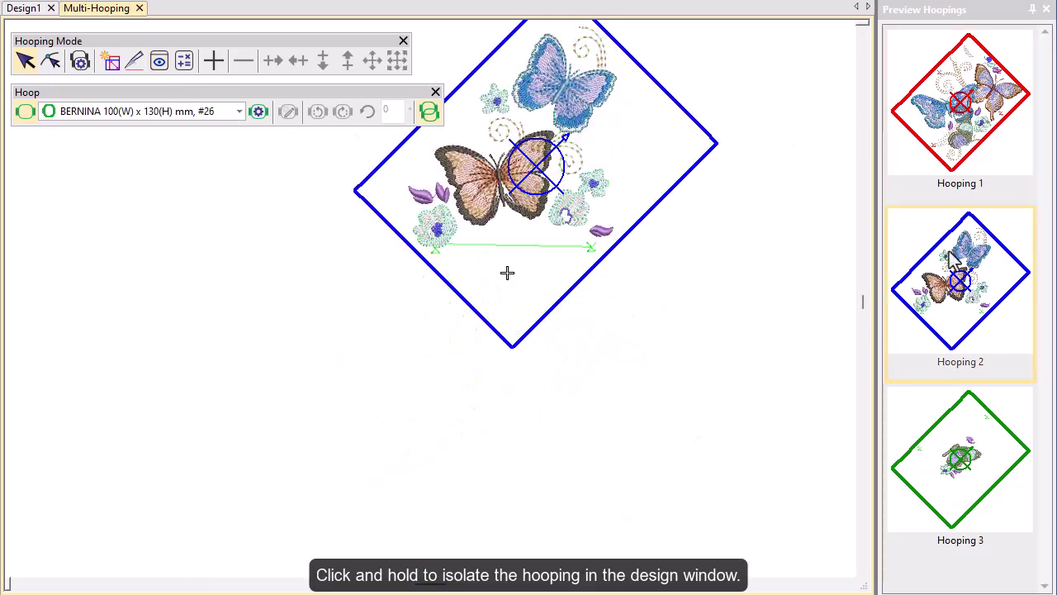
click(965, 421)
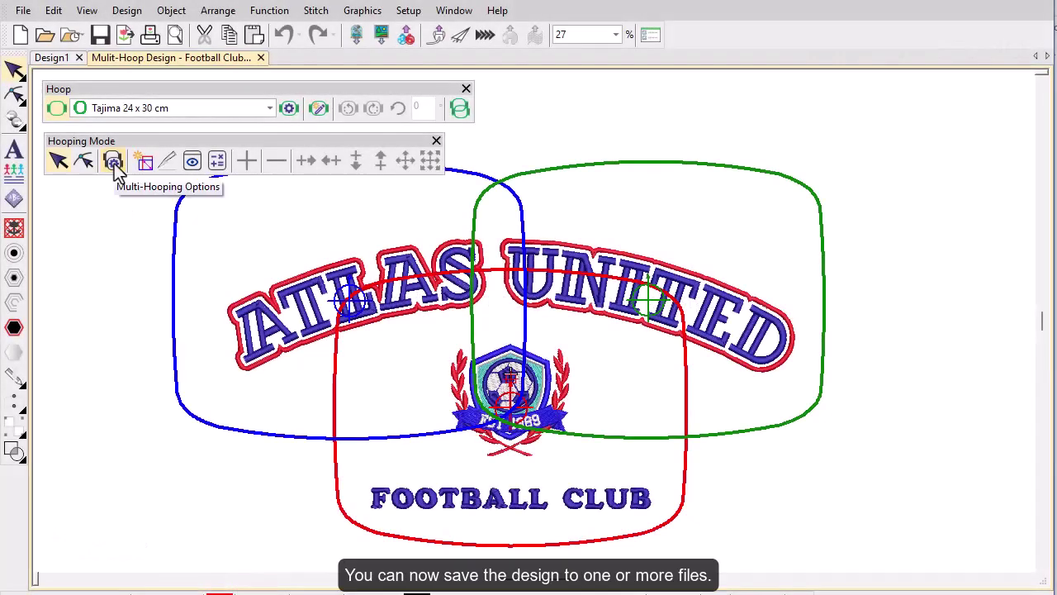
Keep registration marks on output enabled with a Large margin in Multi-Hooping Options.
click(114, 162)
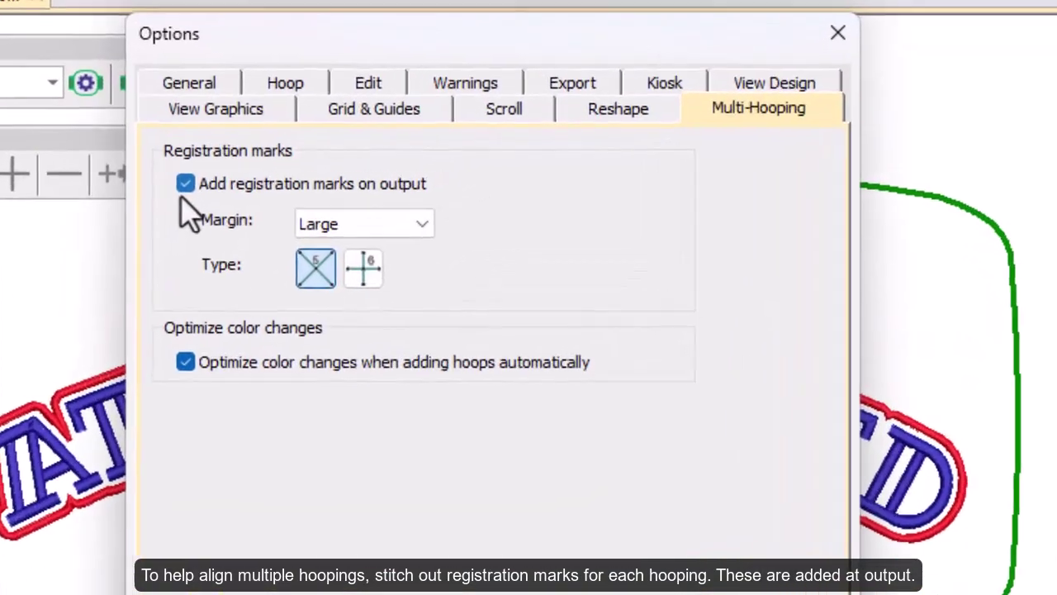
click(423, 225)
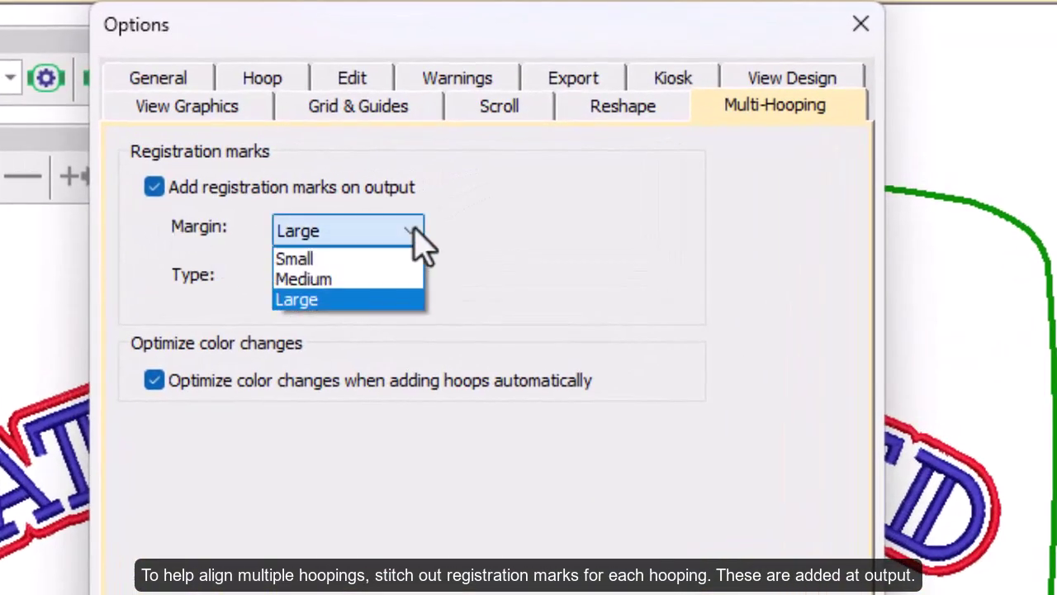
click(415, 227)
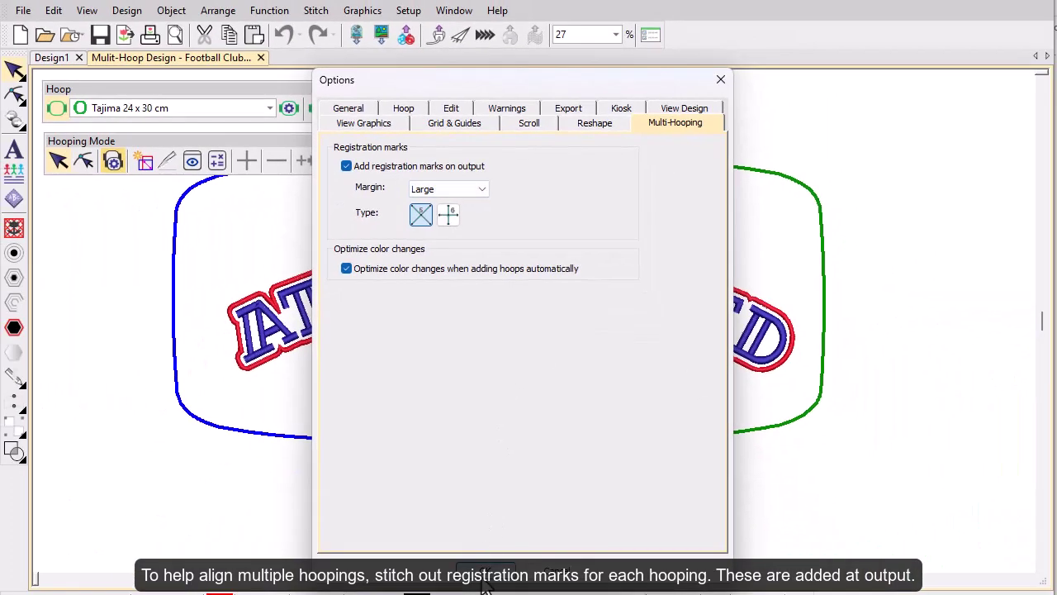
click(484, 578)
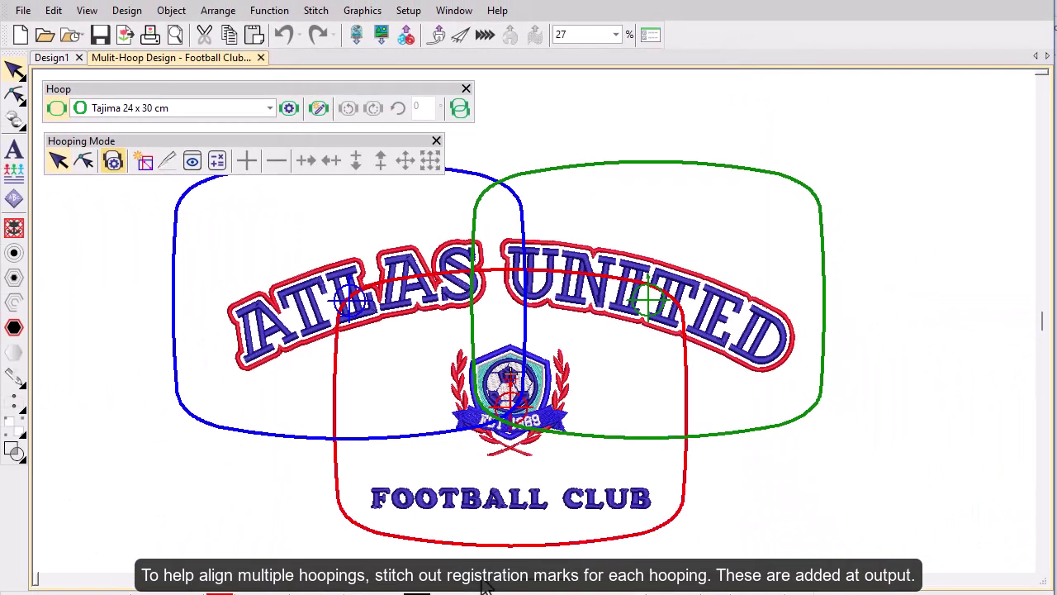
Export the design as a Tajima (*.DST) machine file to My Machine Files.
click(126, 36)
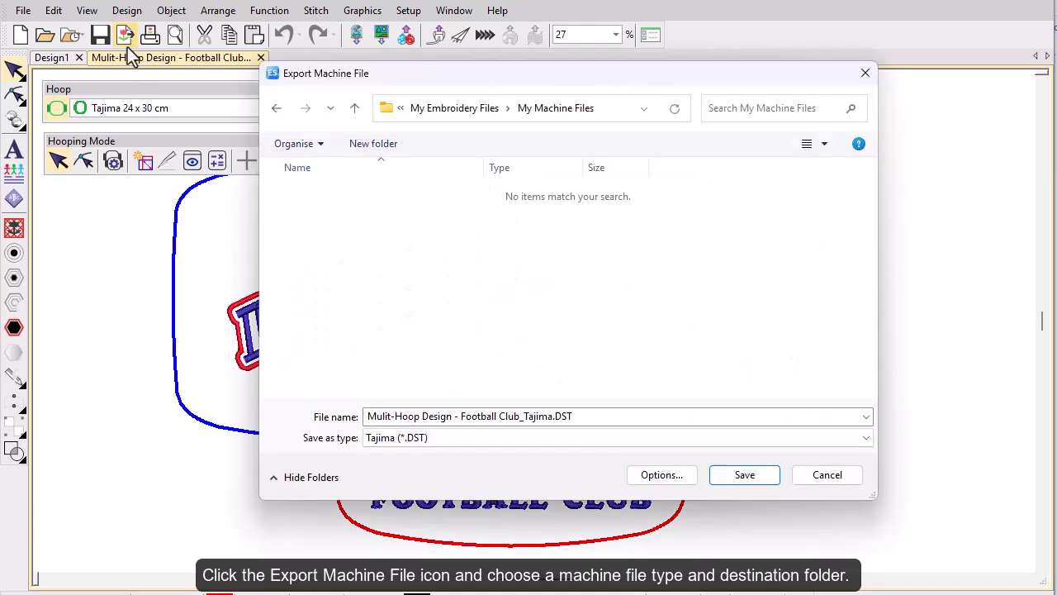
click(838, 442)
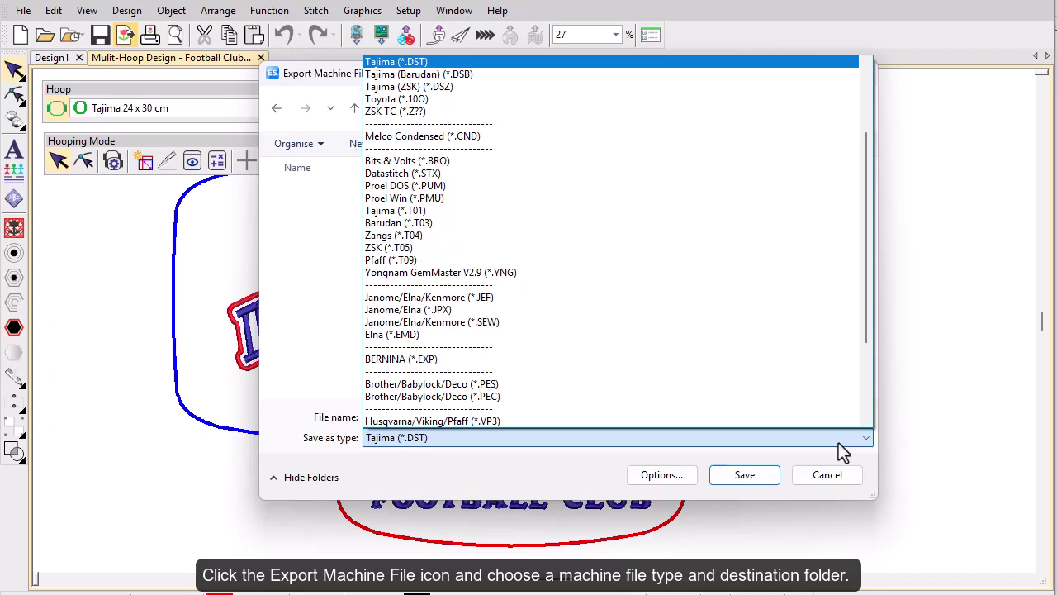
click(839, 443)
click(750, 482)
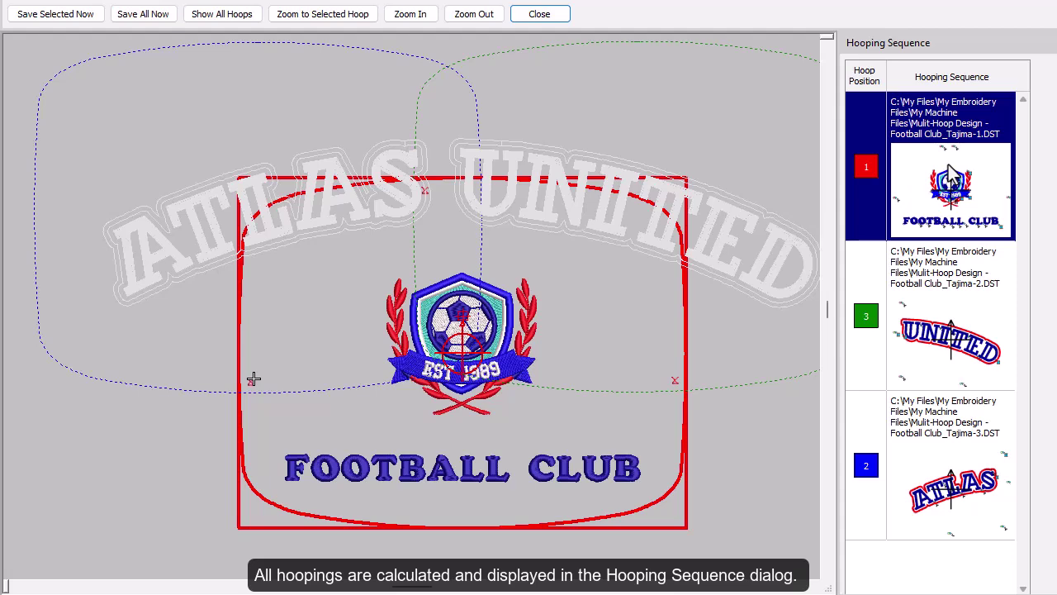
Review hoops 3 and 2, zoom to the ATLAS hoop, save all three DST files, and close.
click(953, 296)
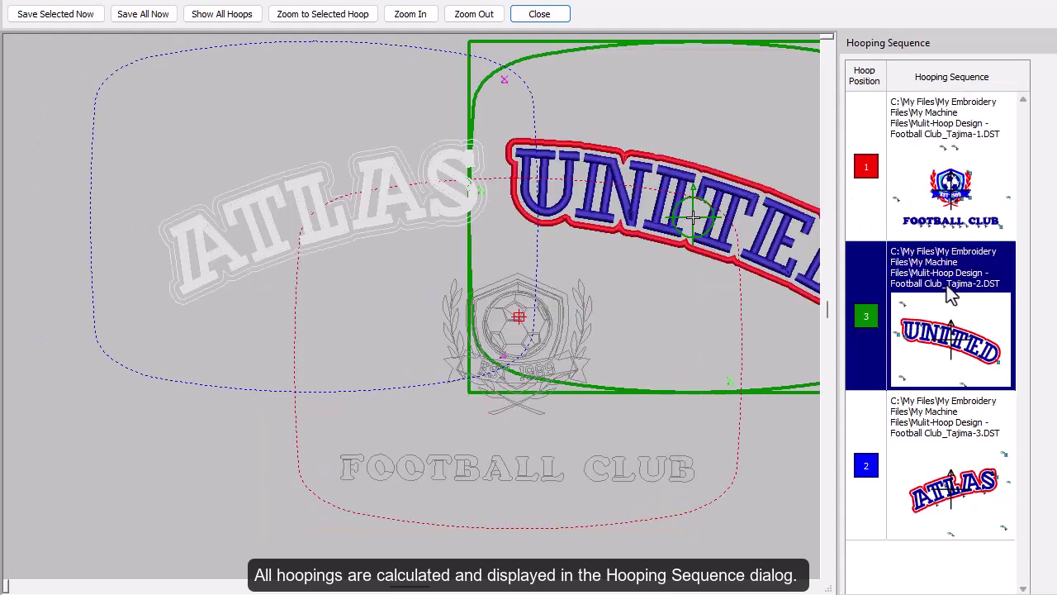
click(966, 433)
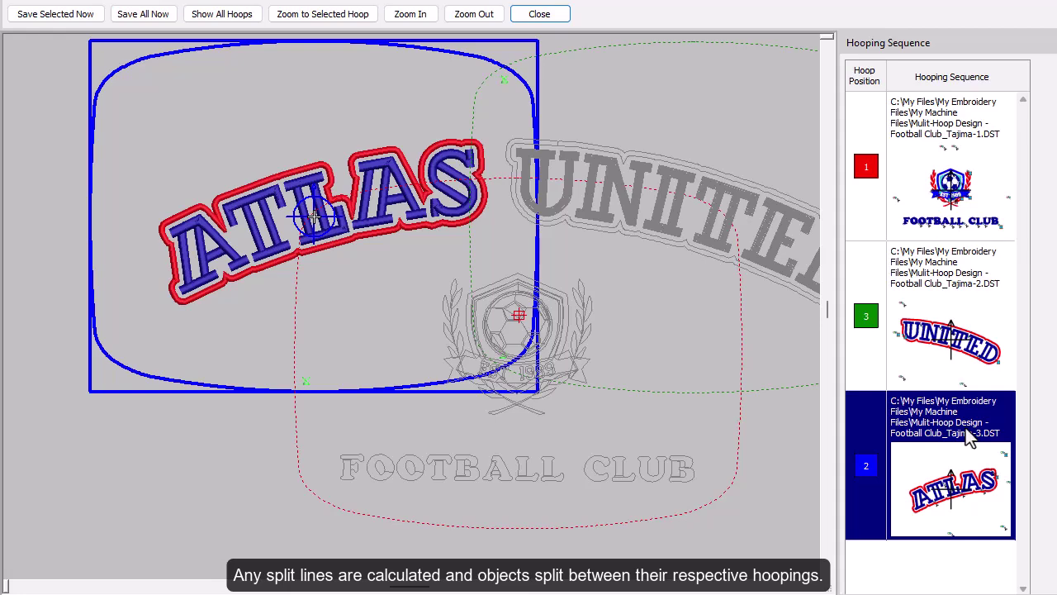
click(357, 18)
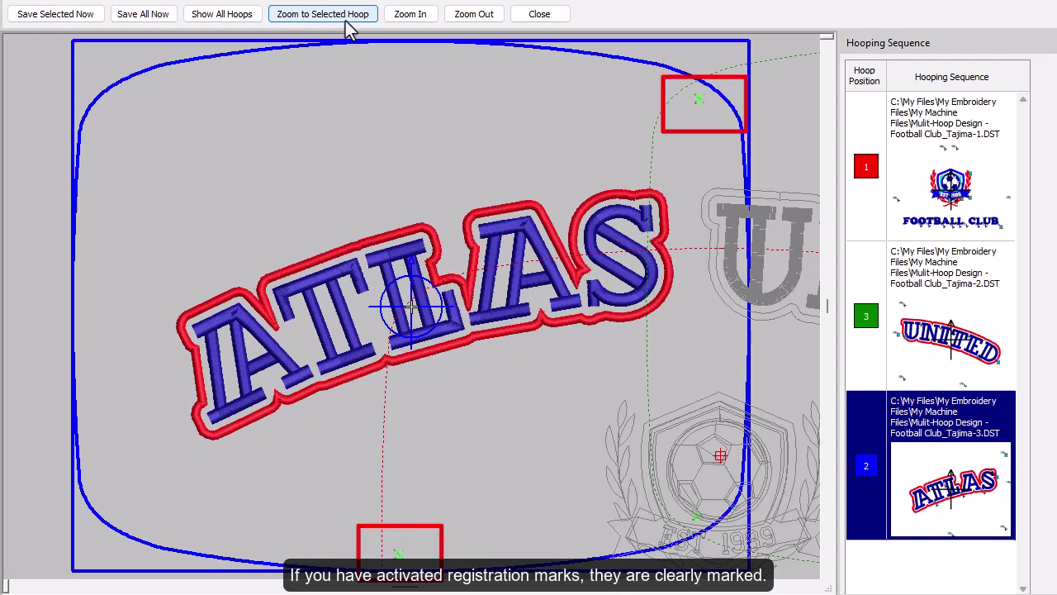
click(142, 18)
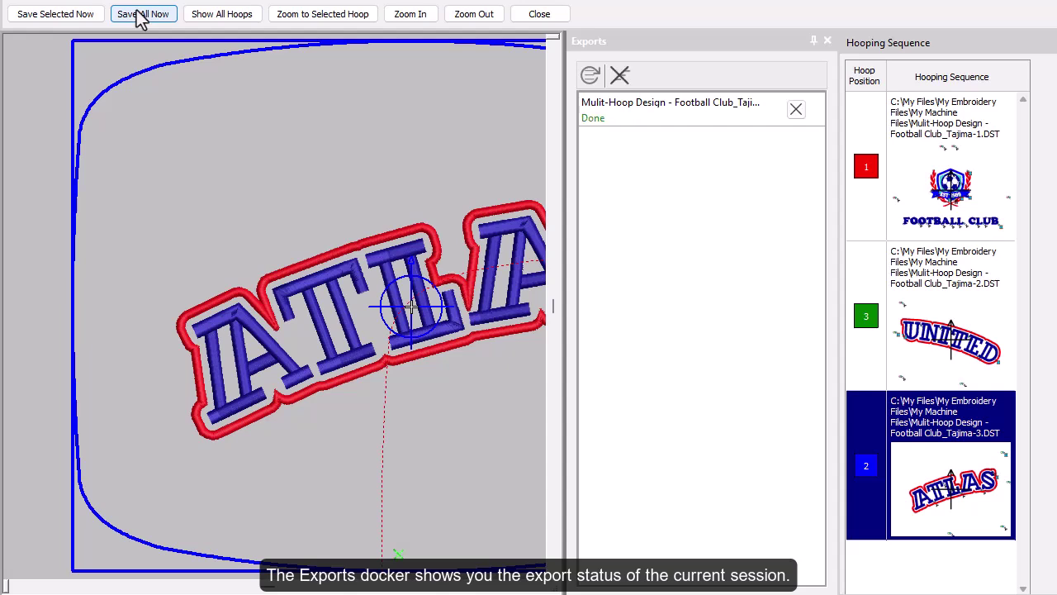
click(547, 15)
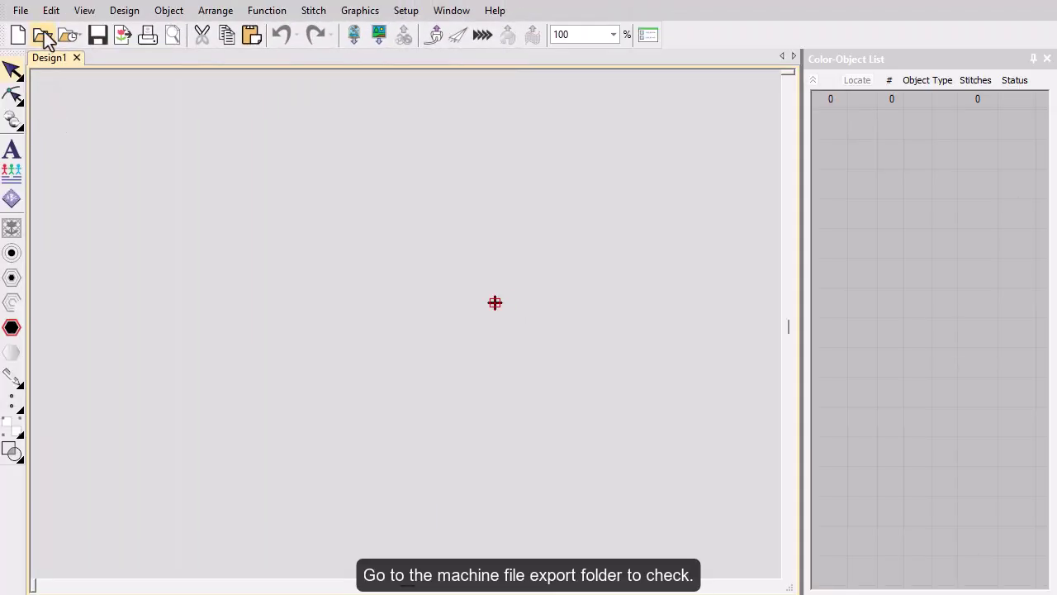
Open the three exported DST files together and check the UNITED and crest design tabs.
click(44, 37)
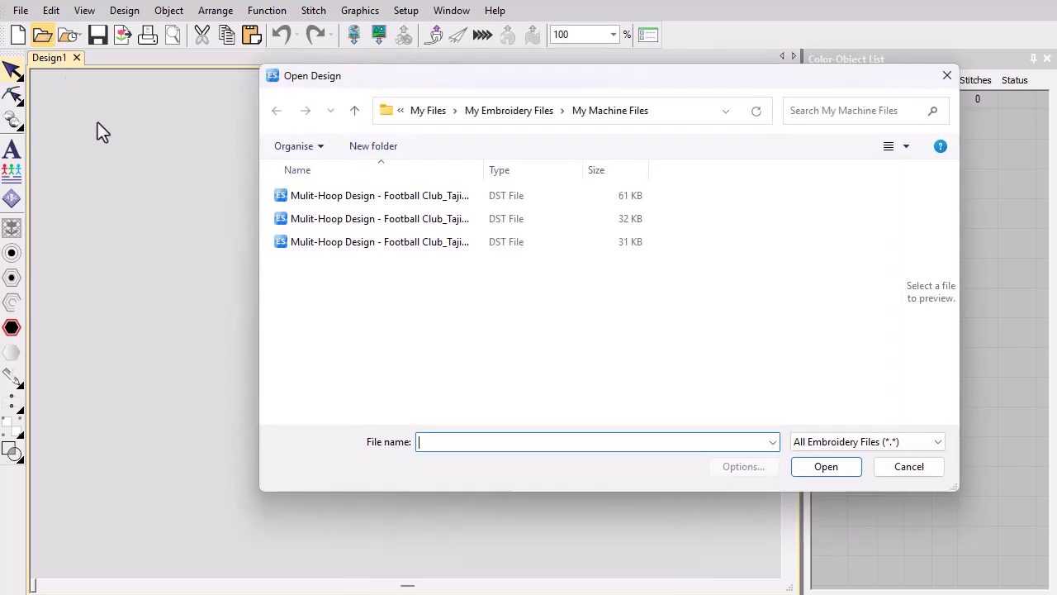
click(351, 200)
shift+click(361, 243)
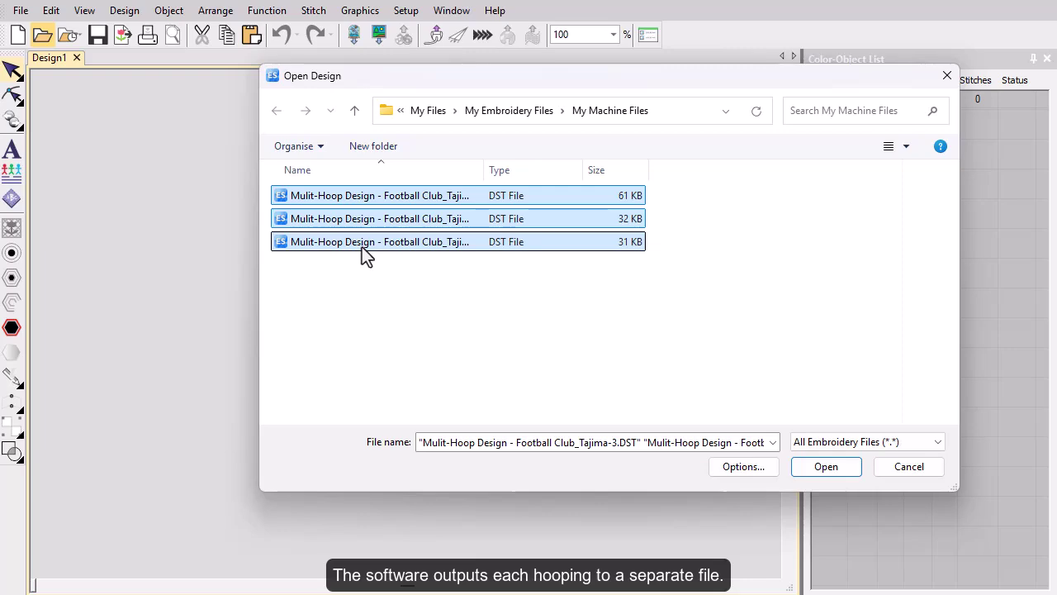
click(812, 464)
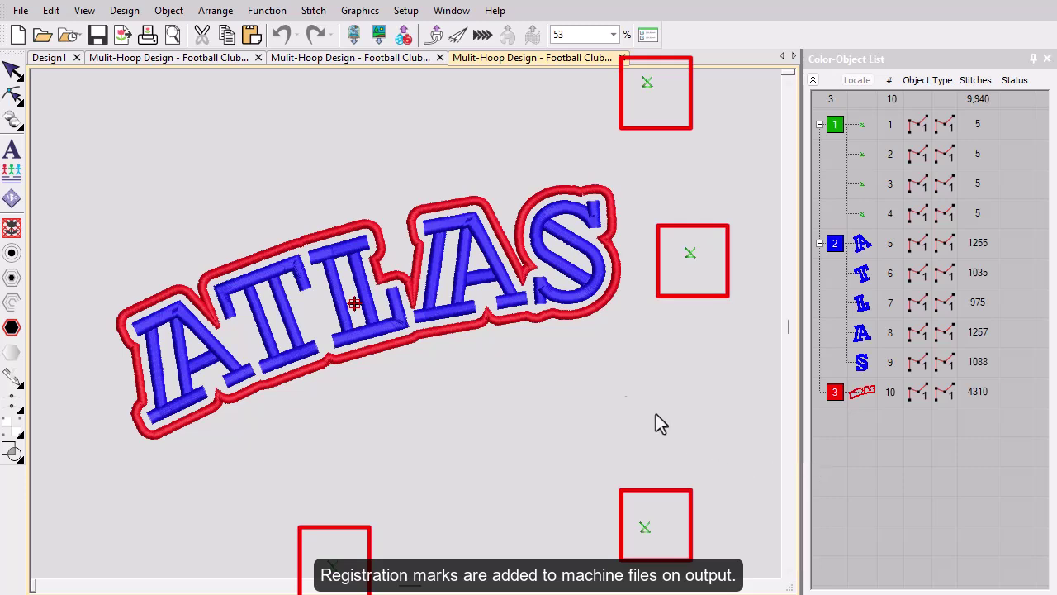
click(400, 61)
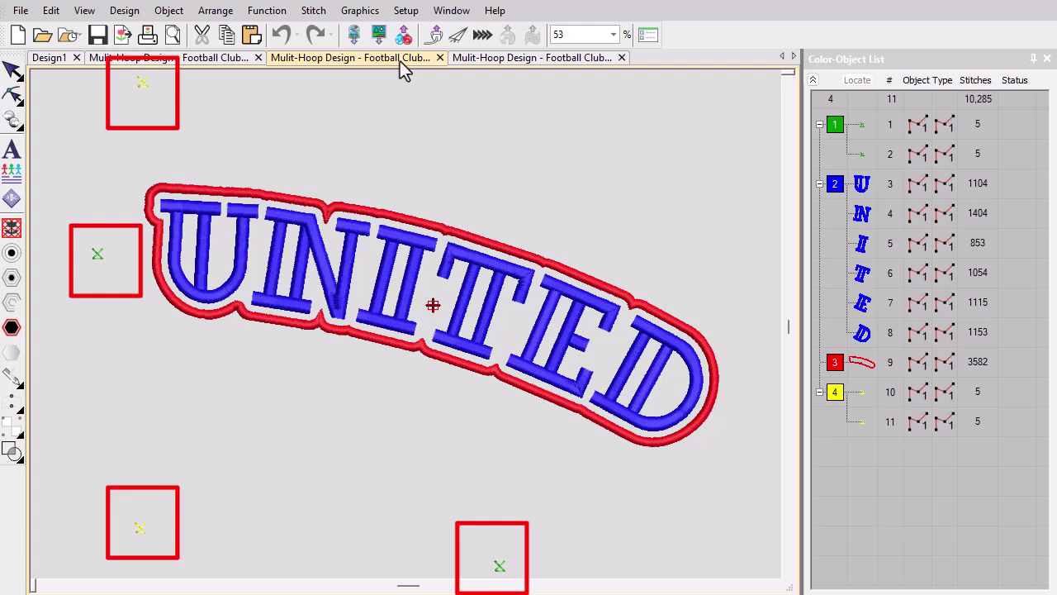
click(177, 60)
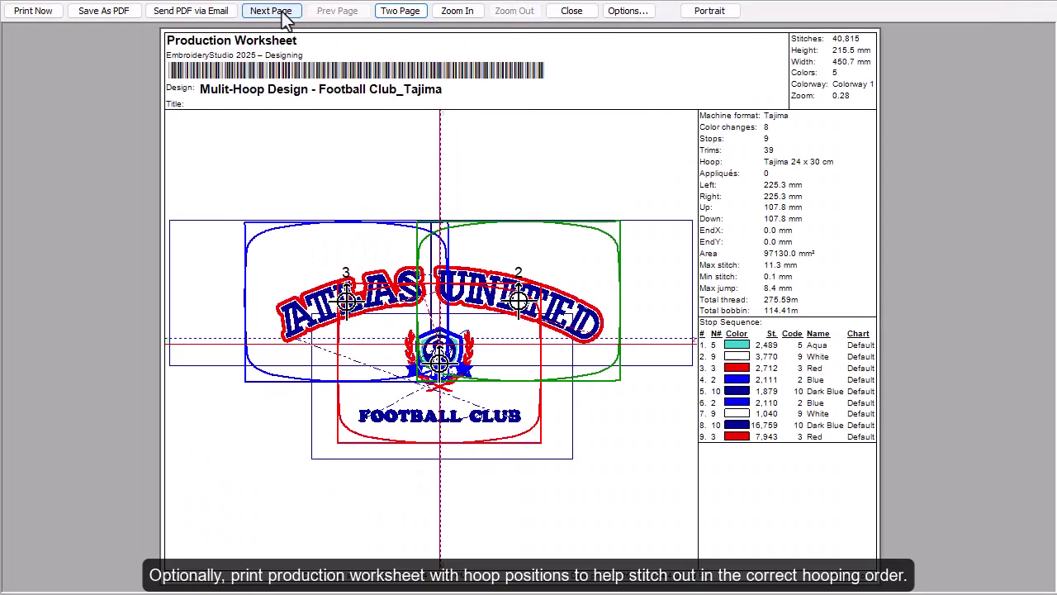
Page through the worksheet preview to the Hooping 1, Hooping 2 and Hooping 3 sheets.
click(273, 10)
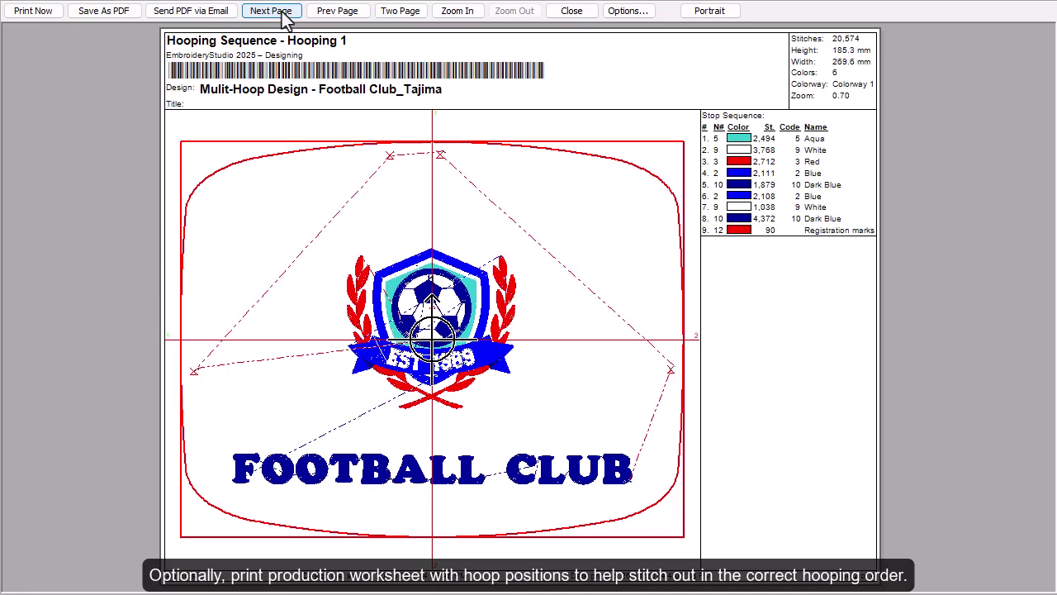
click(273, 11)
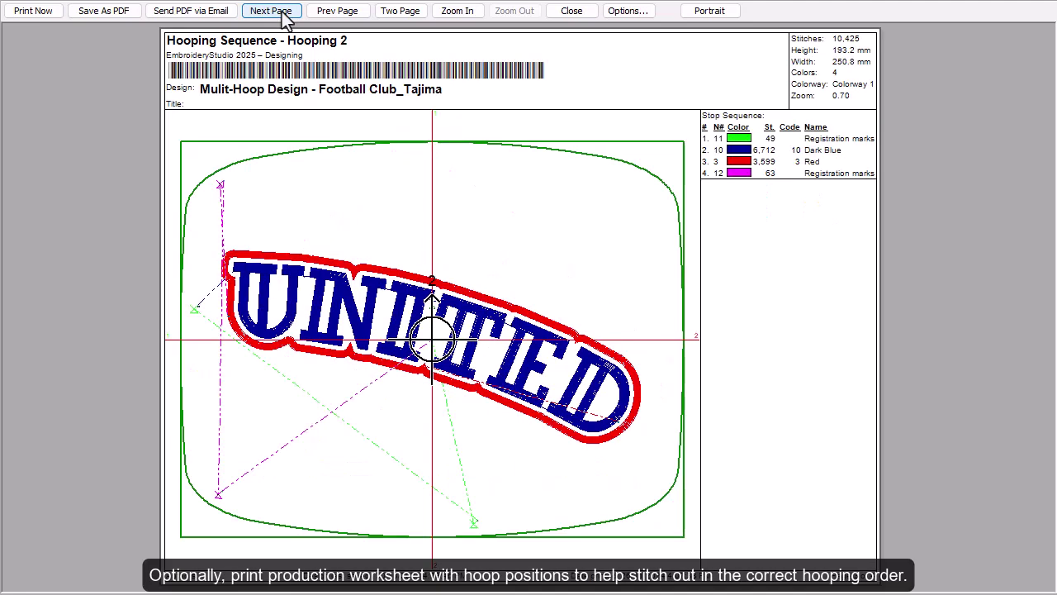
click(281, 12)
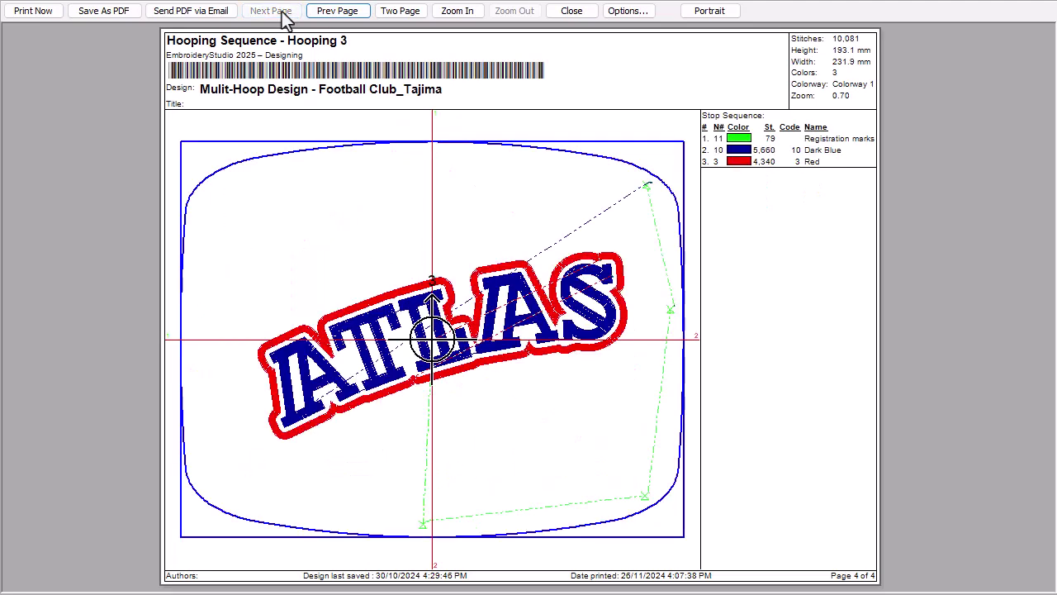